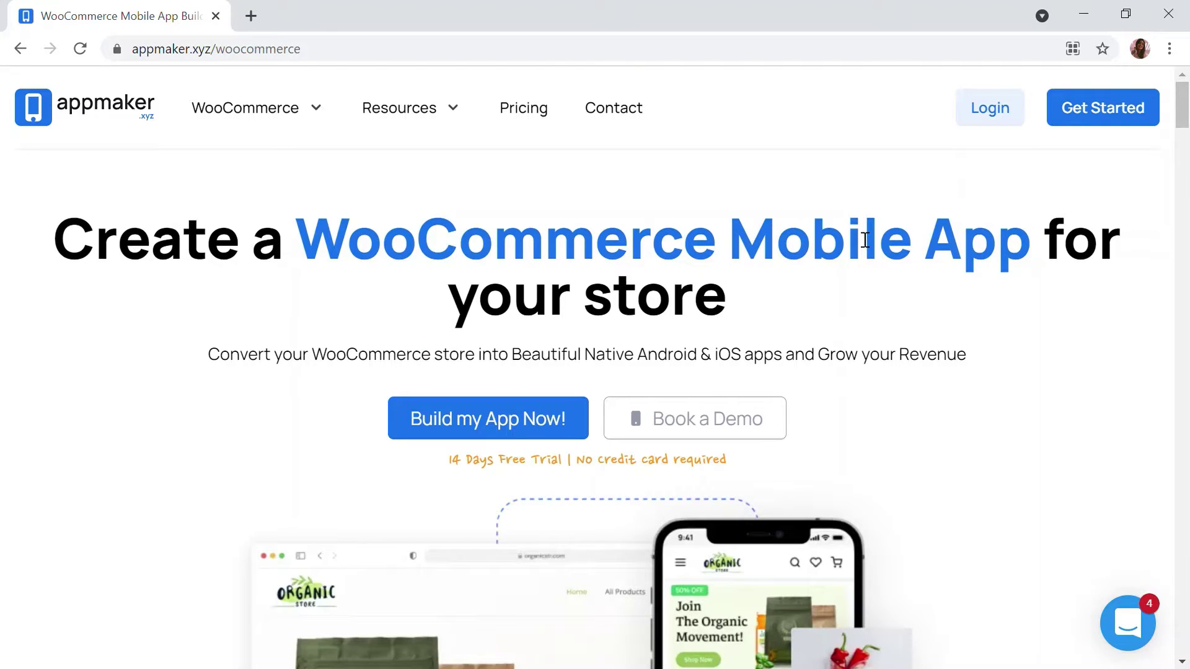
Scroll through the account Orders list, with order #1393 still Processing at £87.00.
scroll(864, 239, "down", 2)
scroll(855, 236, "down", 1)
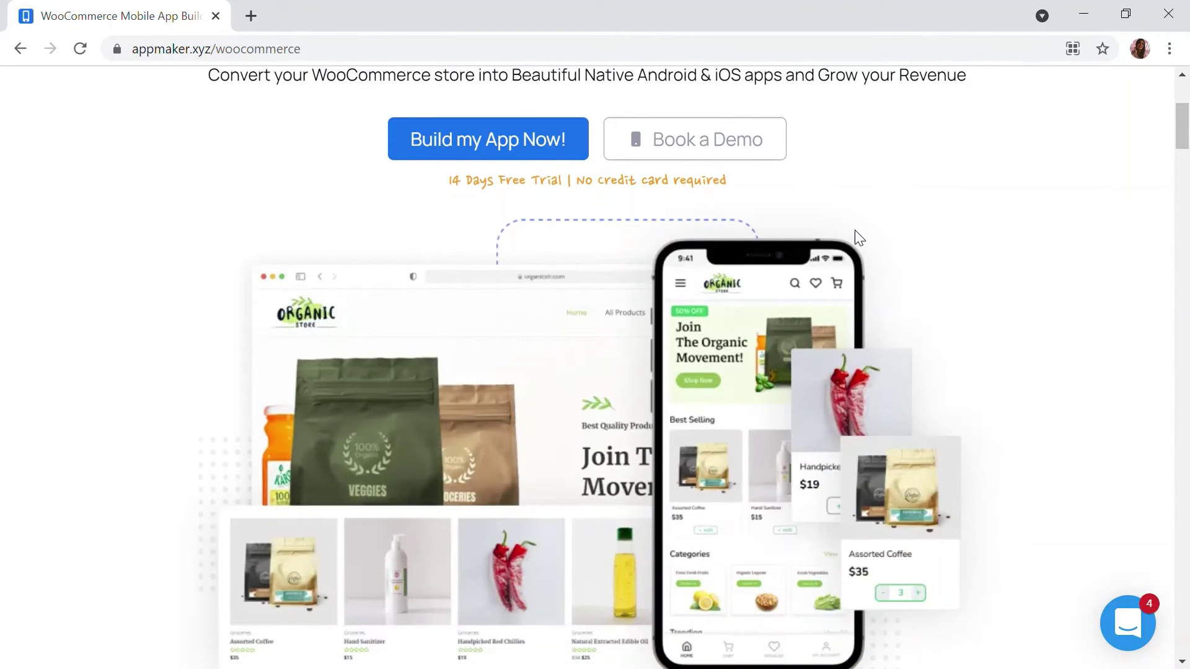
scroll(859, 237, "down", 1)
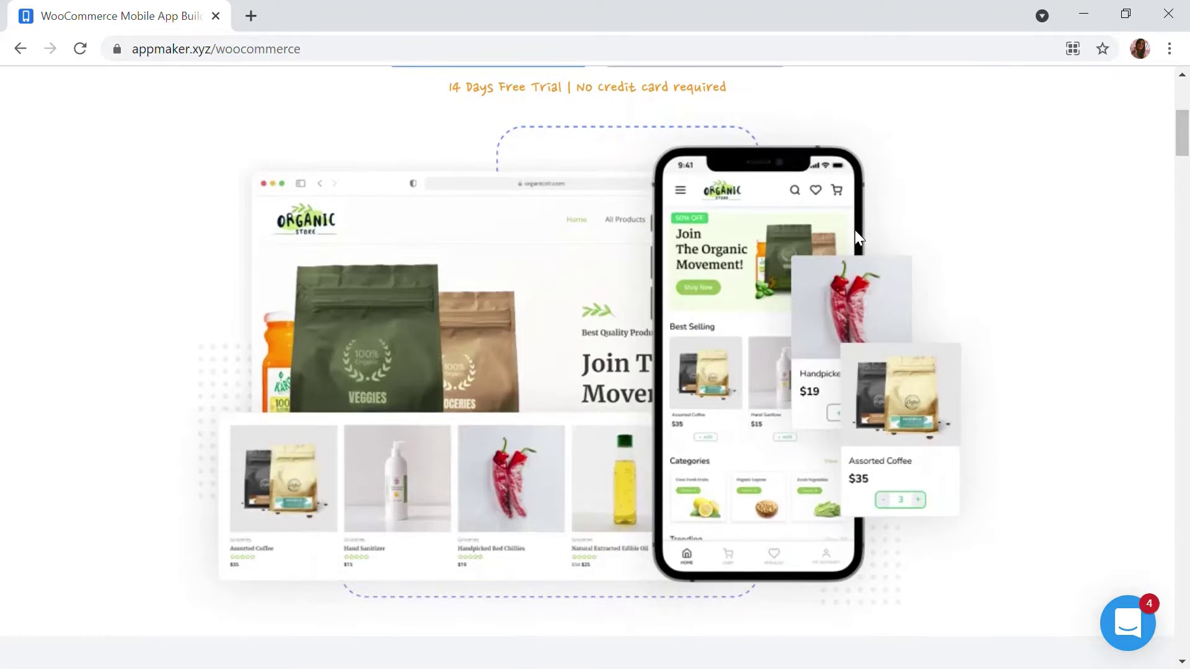
scroll(859, 237, "down", 1)
scroll(855, 238, "down", 1)
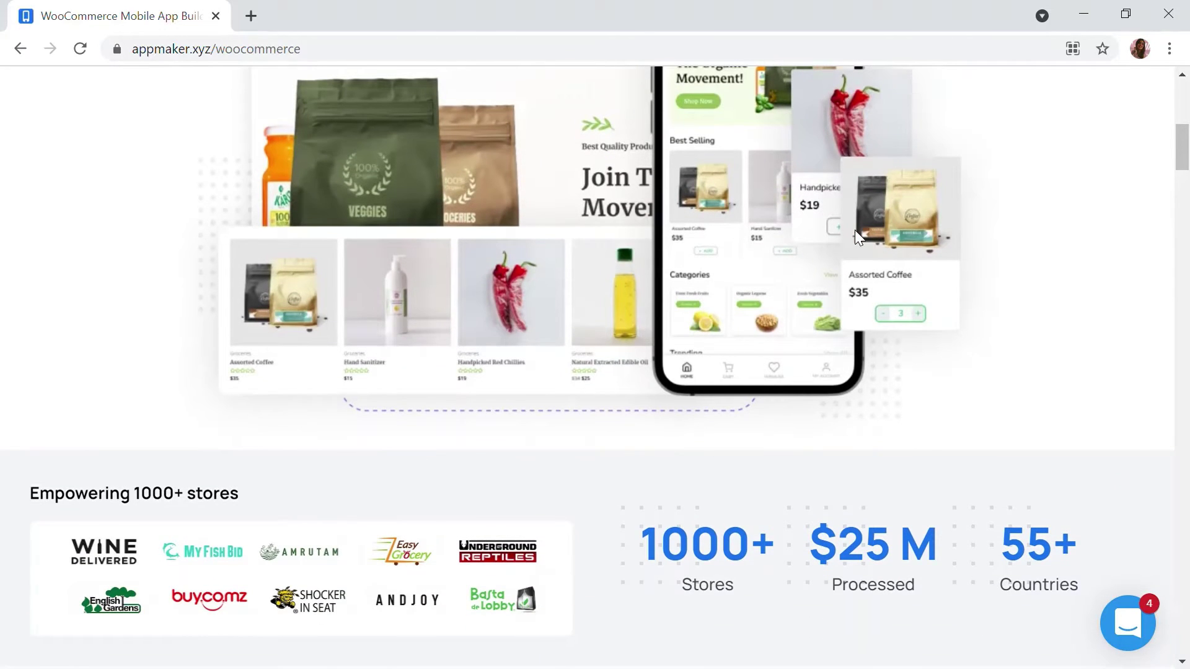
scroll(855, 238, "down", 3)
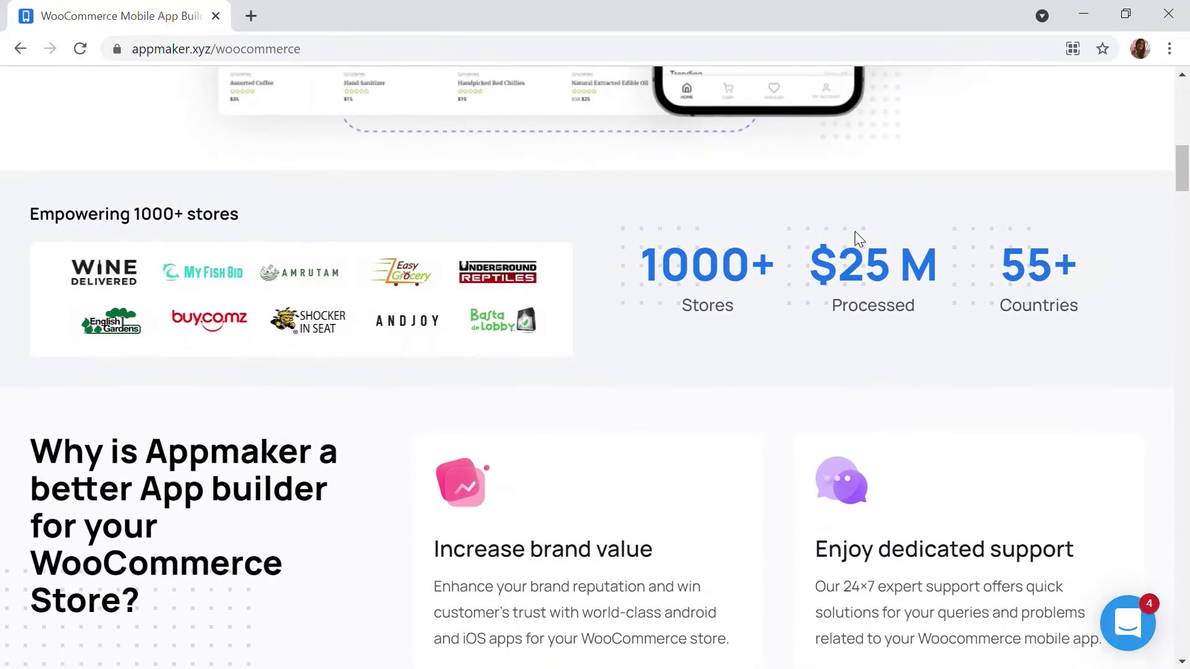
scroll(855, 236, "up", 6)
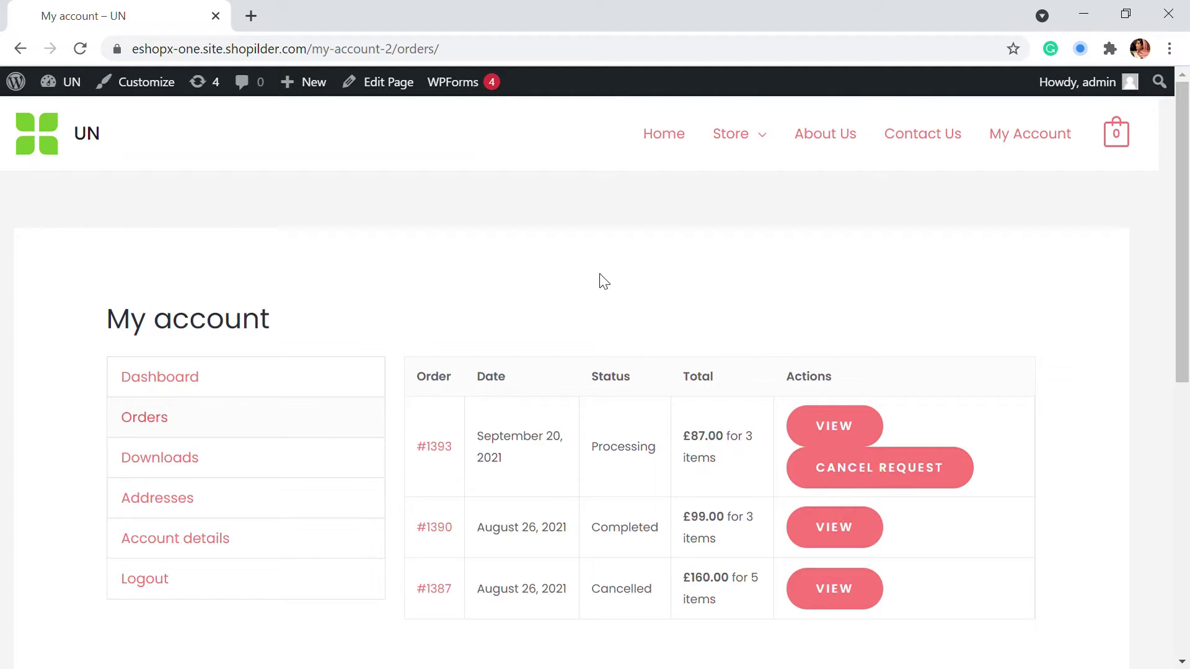
Open the WordPress dashboard in a new tab and go to Plugins > Add New.
mouse_move(60, 89)
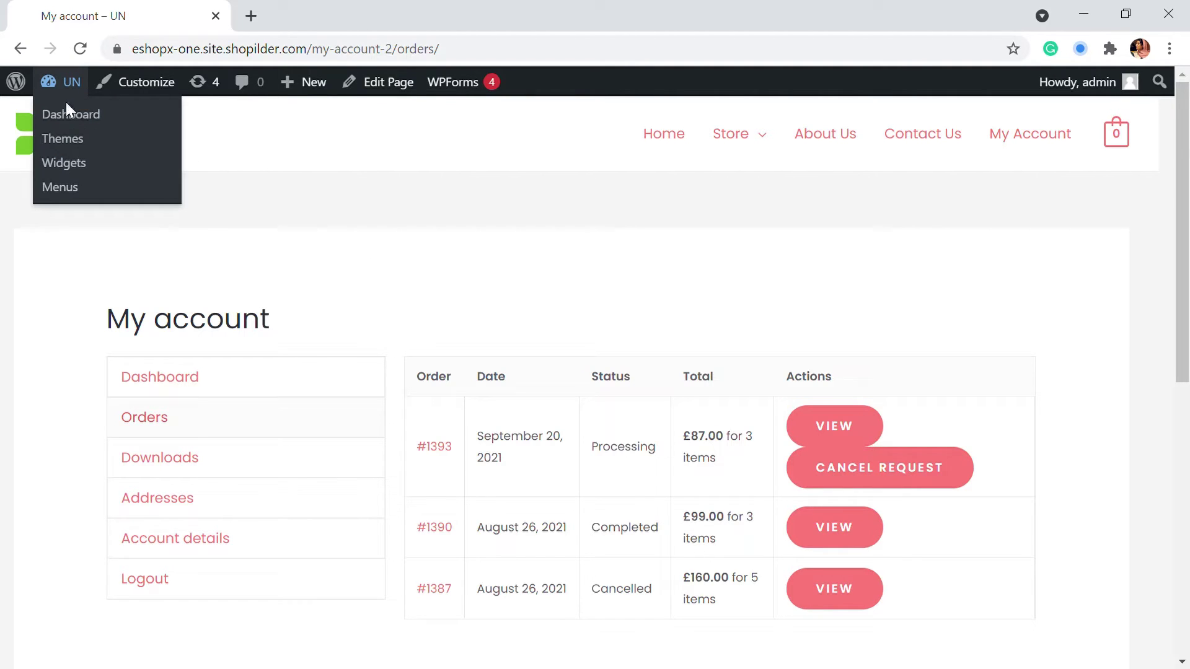
middle_click(70, 118)
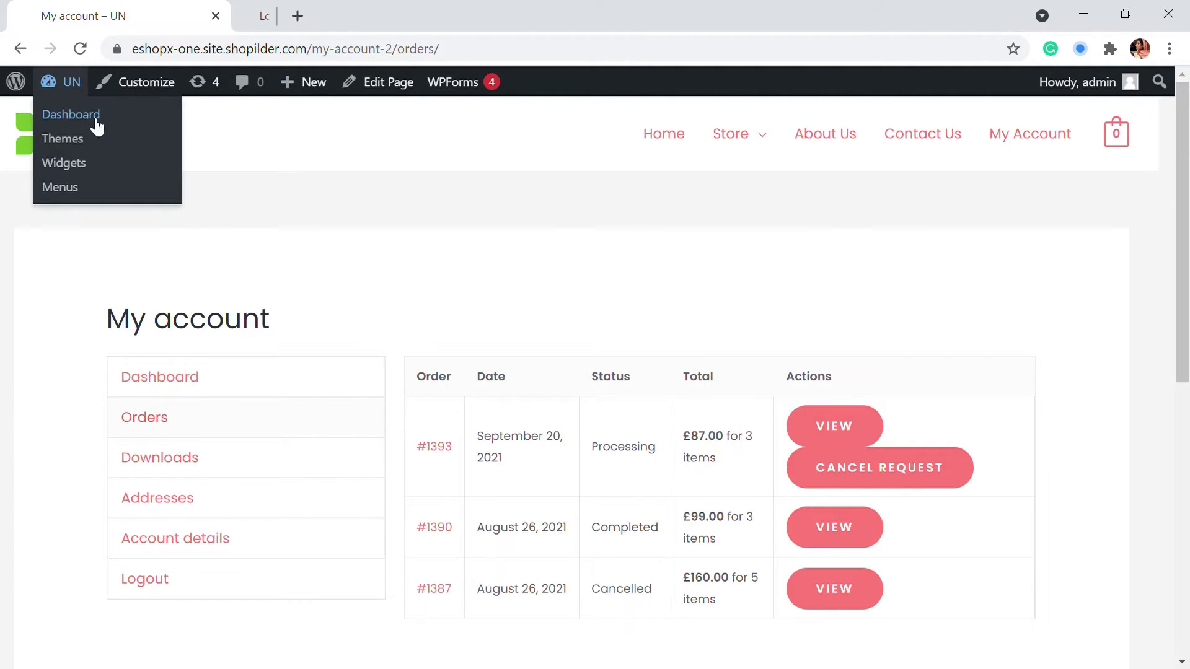
left_click(263, 9)
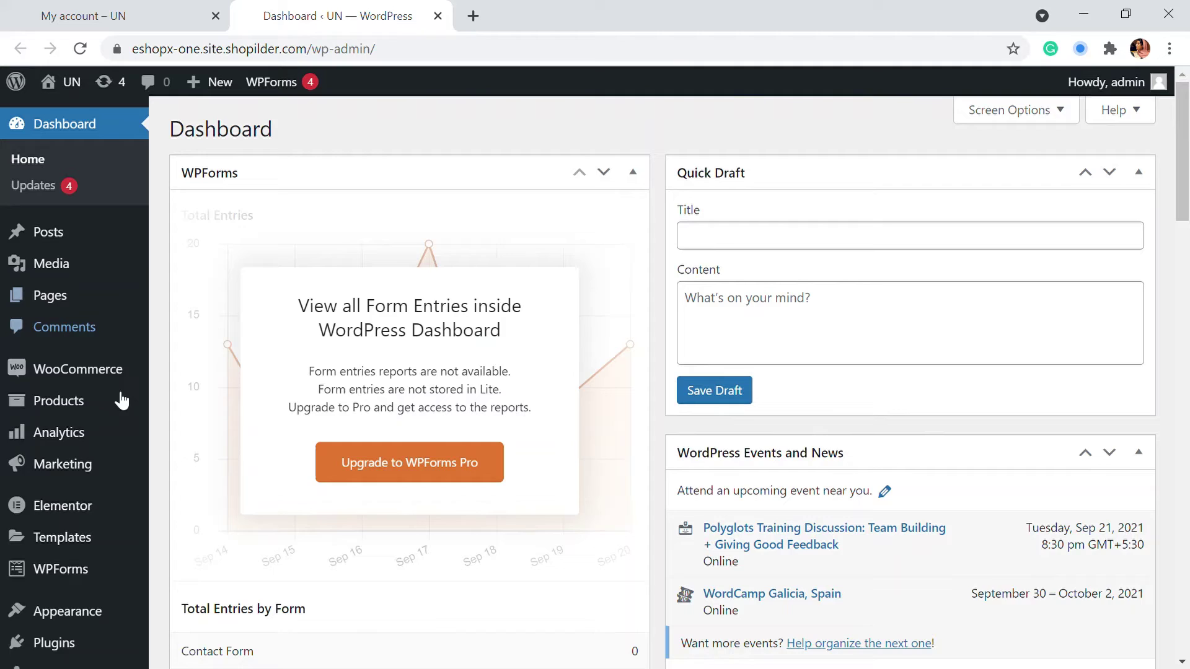
scroll(121, 400, "down", 1)
left_click(76, 551)
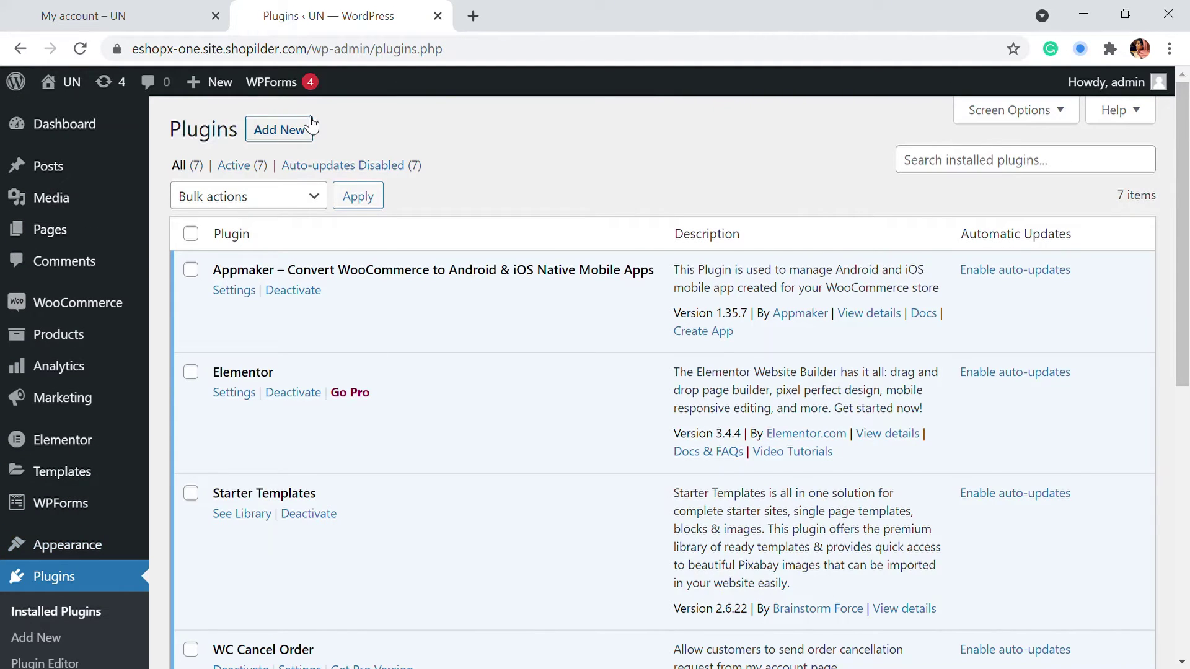
left_click(304, 124)
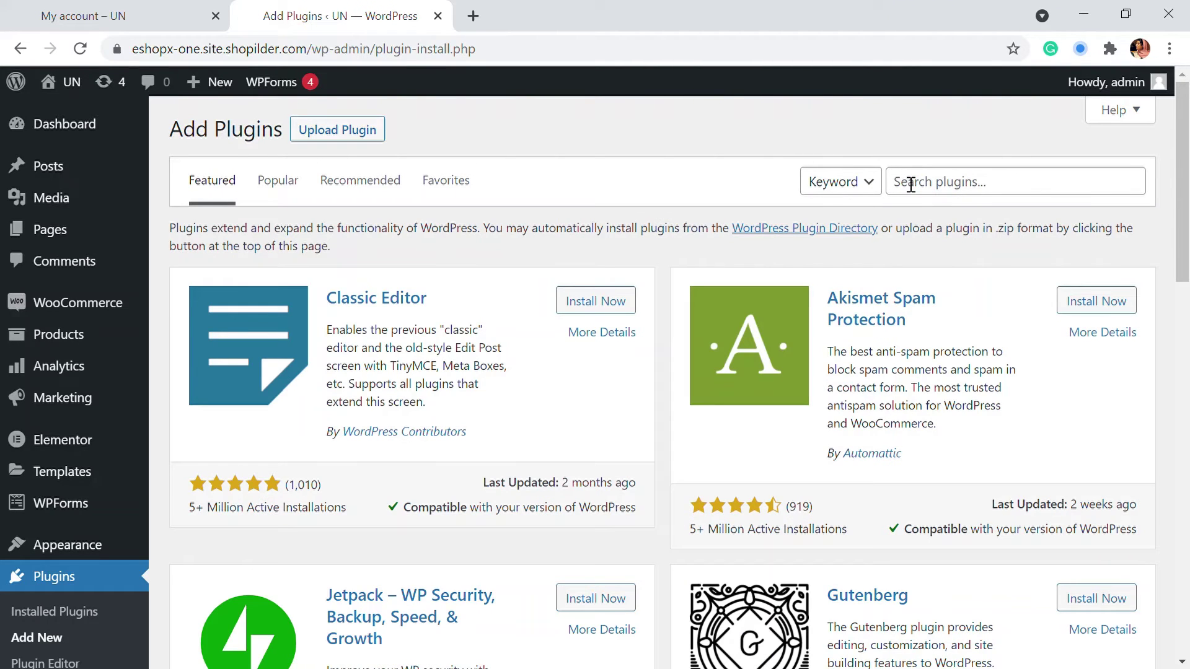
Search 'Repeat order' and install the Repeat Order for WooCommerce plugin.
left_click(912, 185)
type("Re")
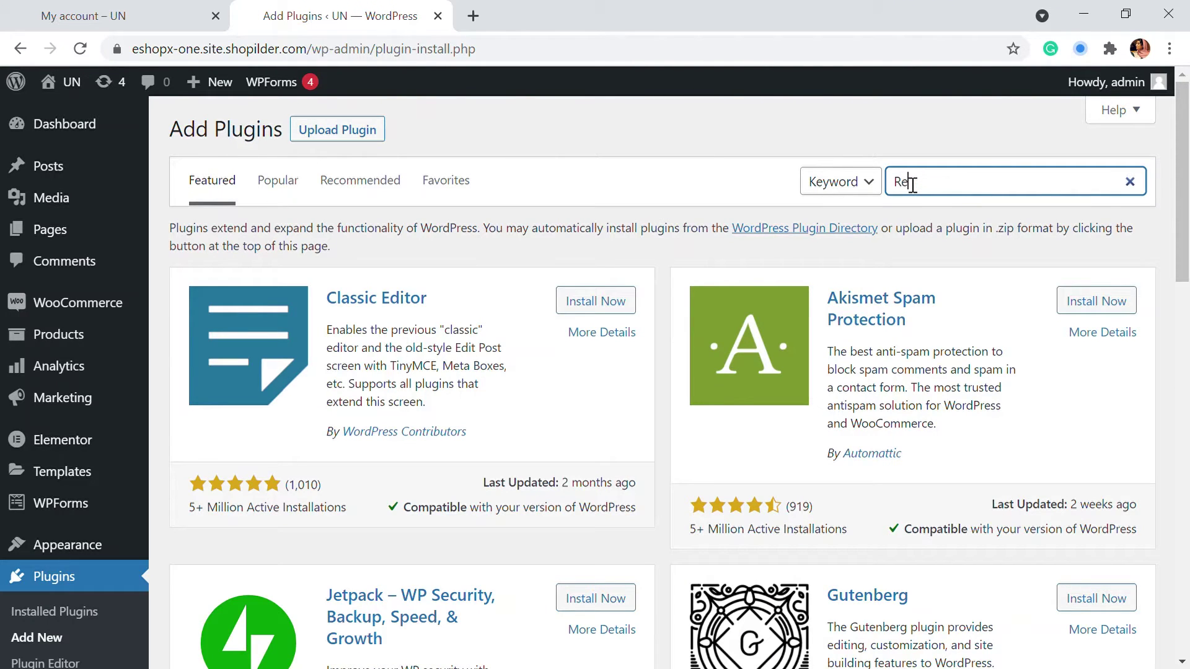
type("peat order")
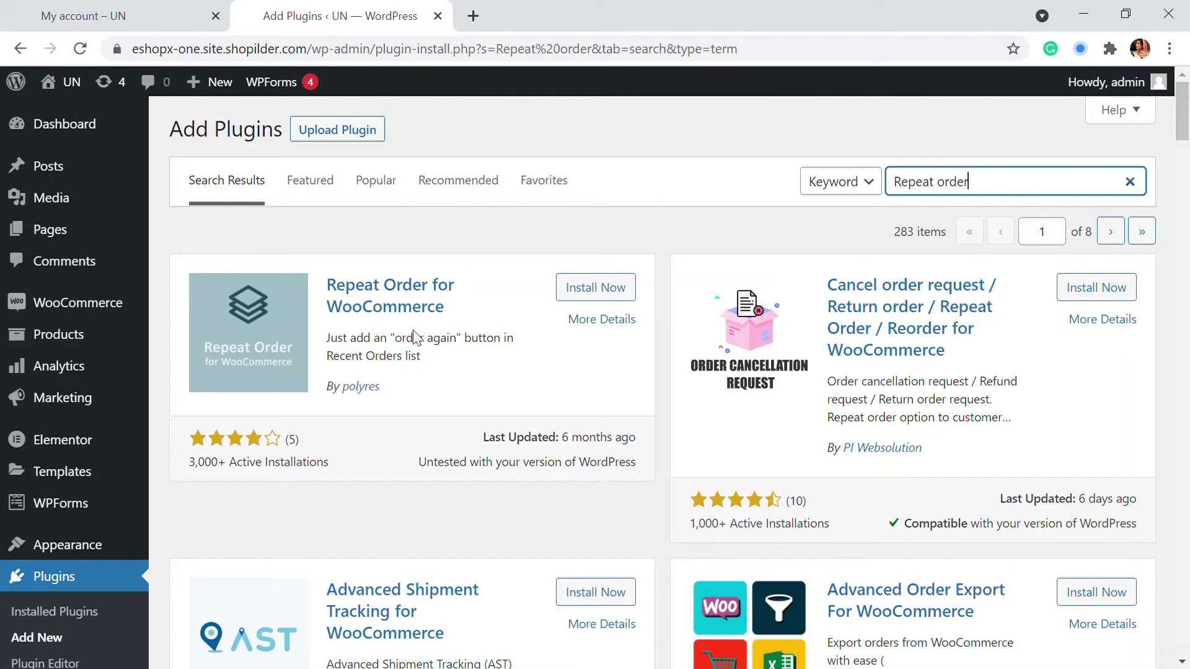
left_click(613, 297)
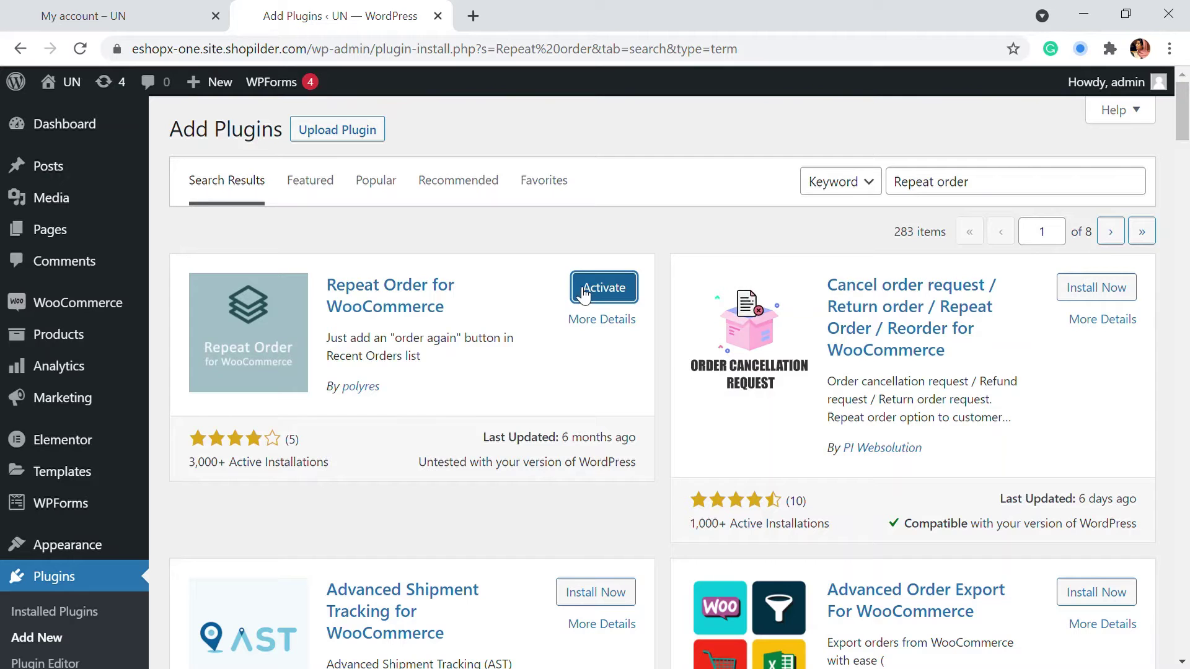
Activate the Repeat Order plugin and open its settings page.
left_click(585, 286)
scroll(502, 171, "down", 2)
scroll(506, 173, "down", 3)
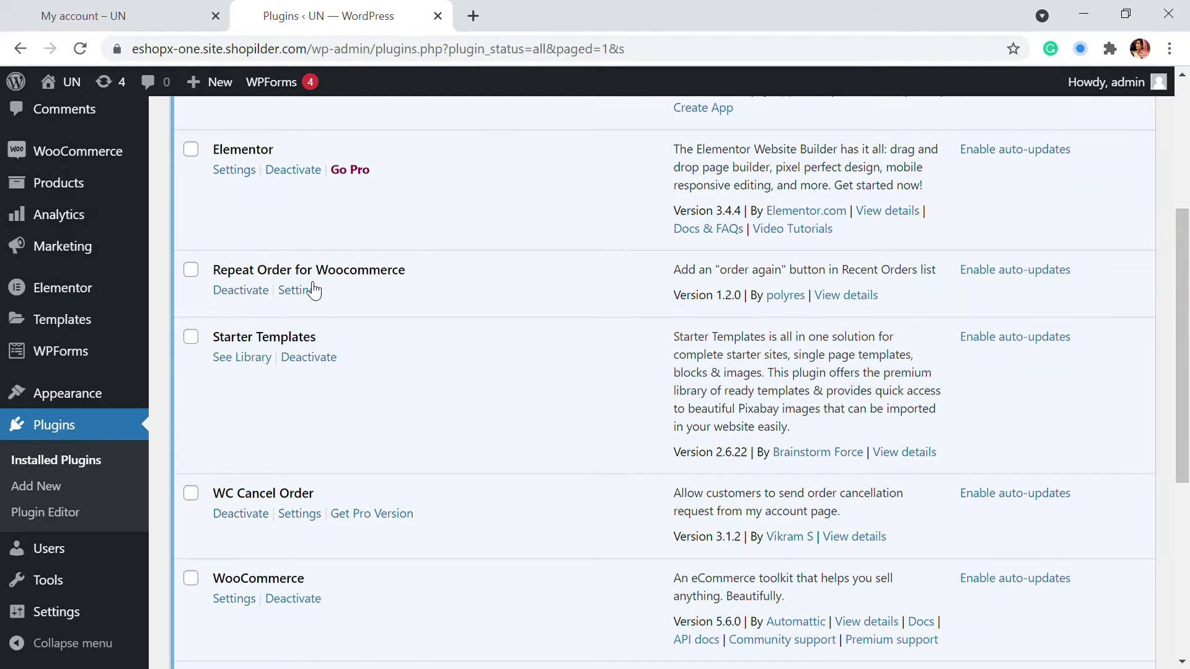
left_click(292, 291)
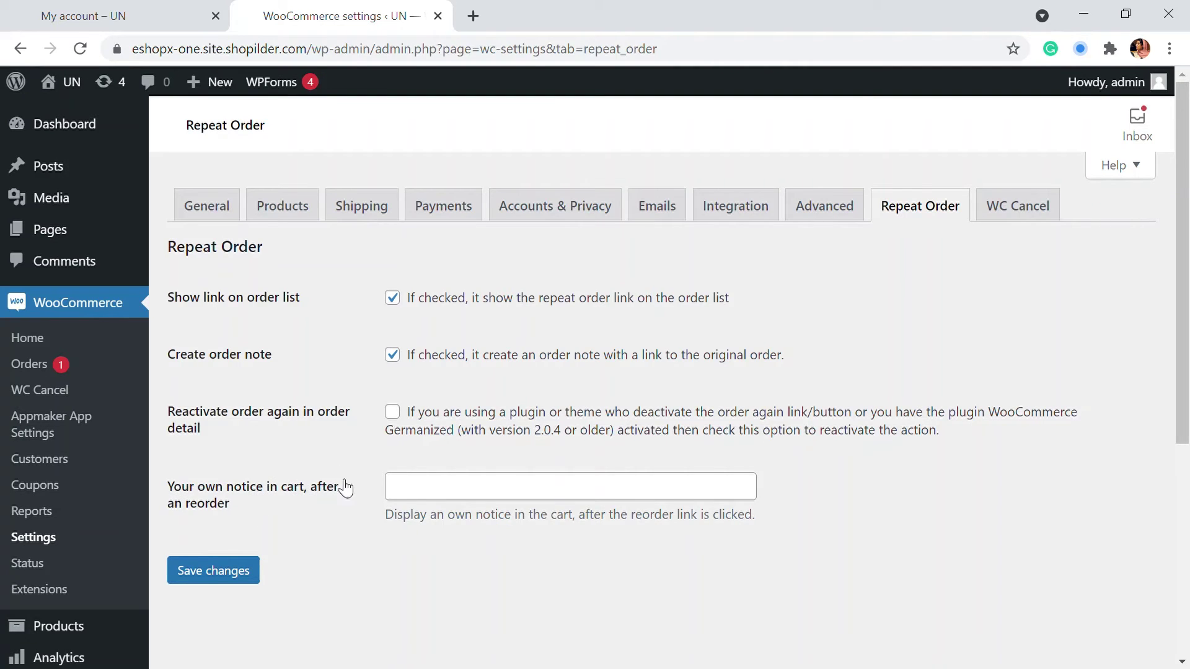
Paste 'Subscribe to get notified' as the after-reorder cart notice and save the settings.
left_click(422, 496)
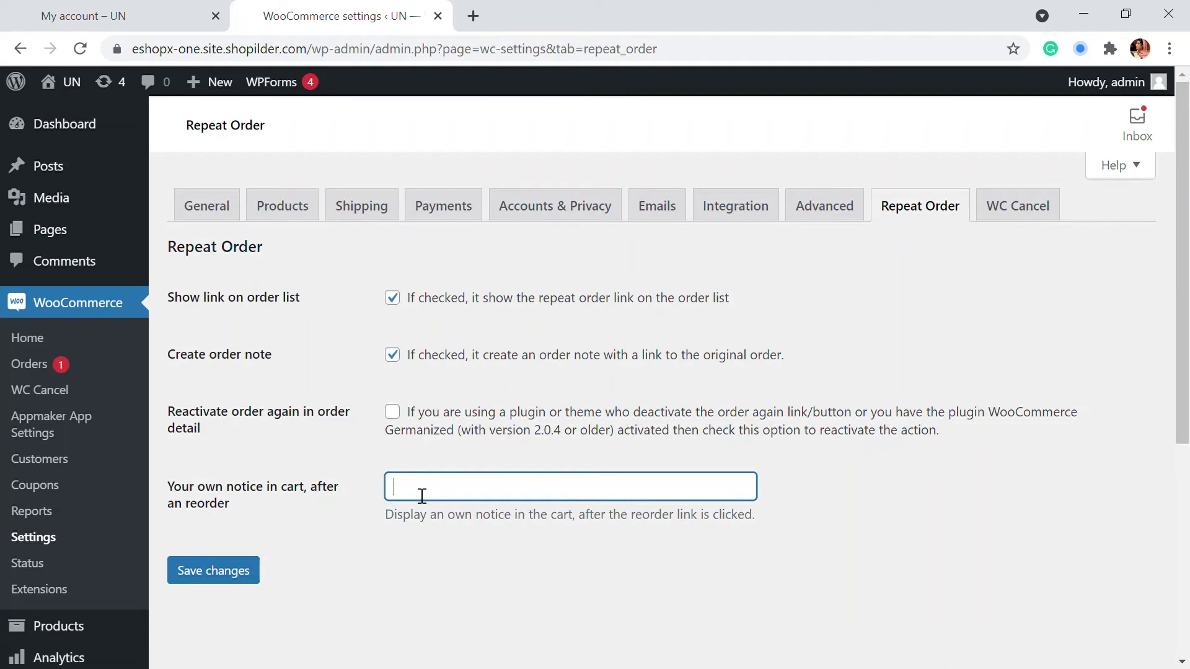
type("Subscribe to get notified")
left_click(254, 581)
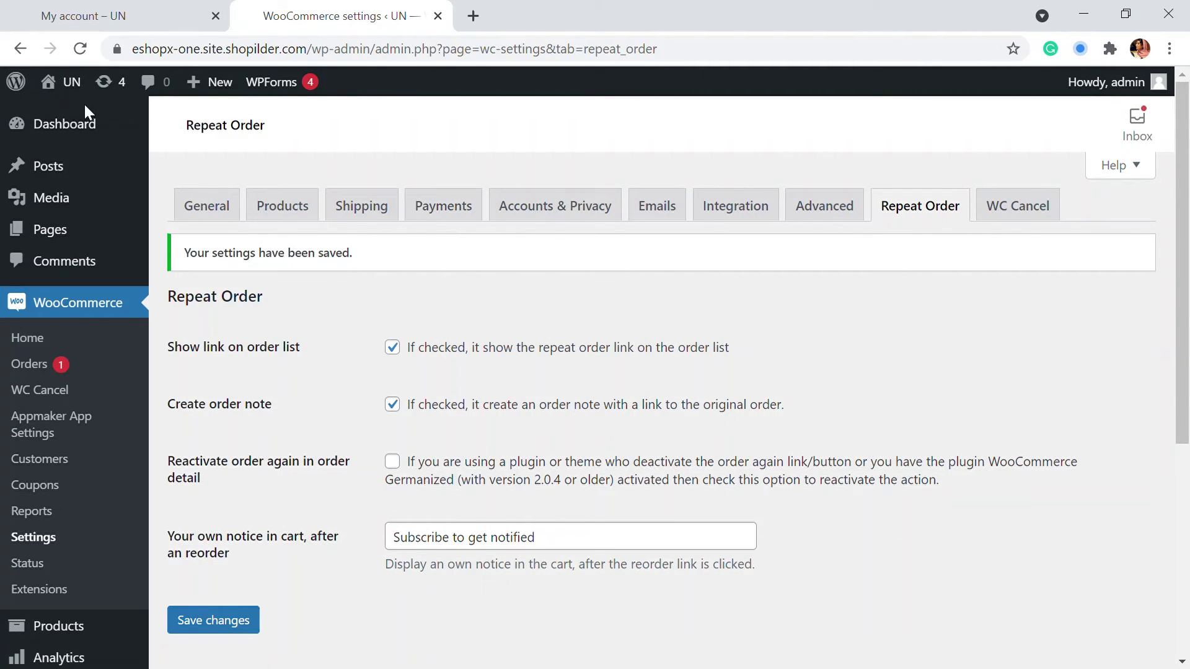
Switch to the My account tab and reload the Orders list.
left_click(157, 9)
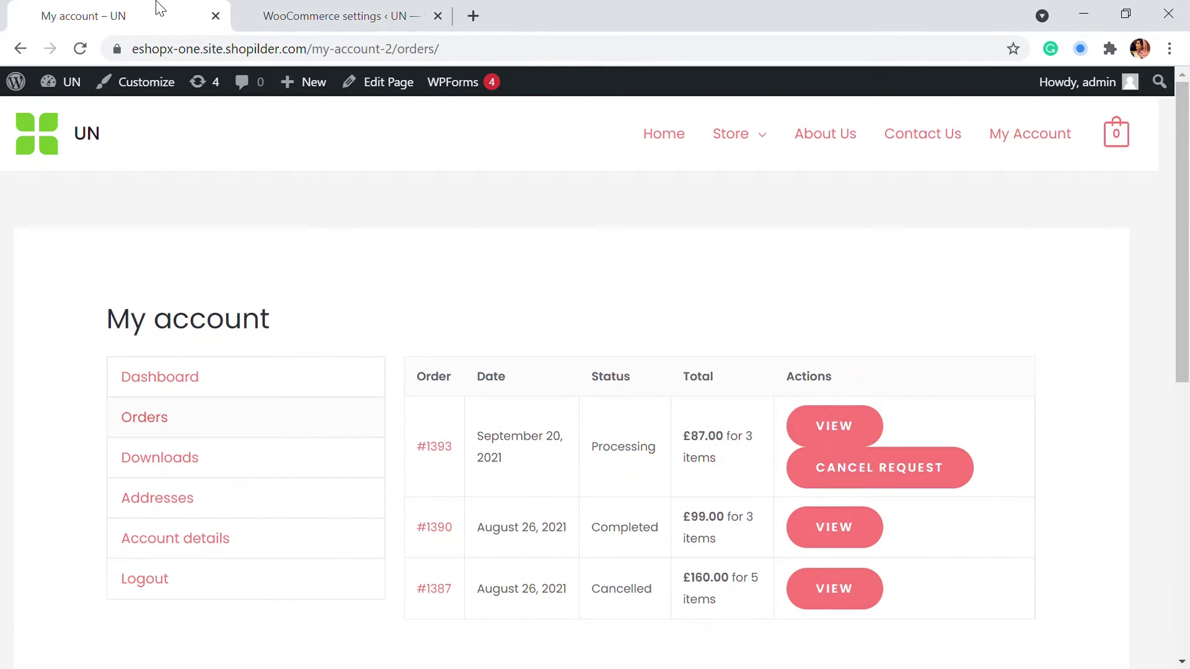
left_click(73, 52)
scroll(501, 248, "down", 2)
scroll(501, 248, "down", 1)
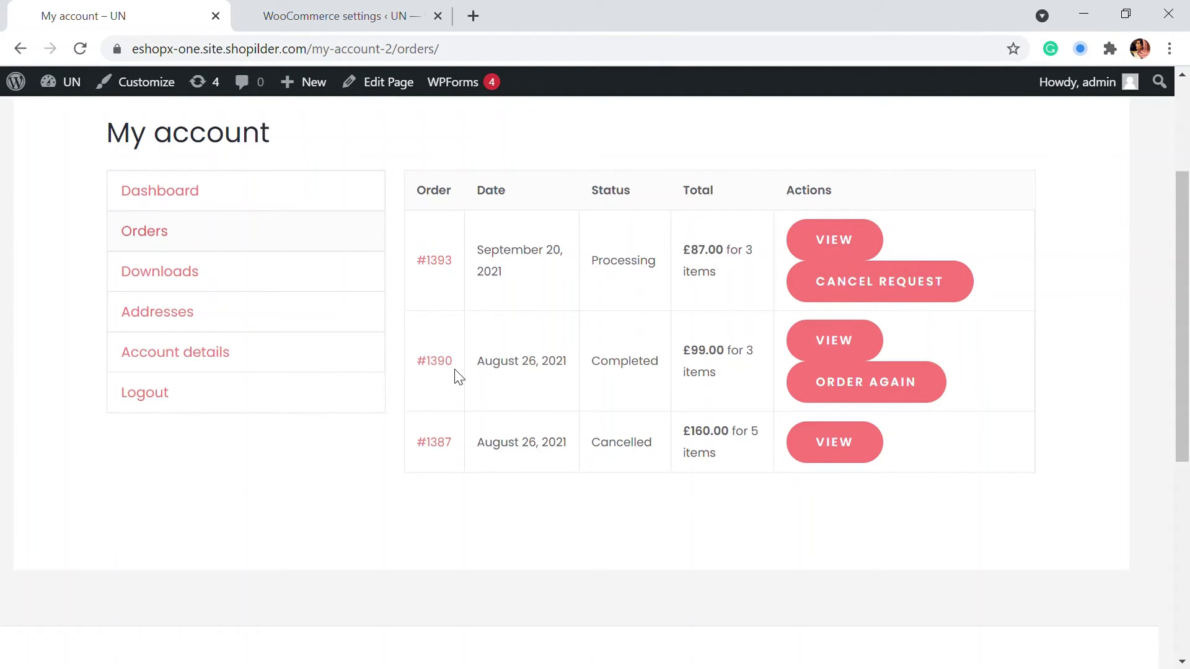
Highlight the Completed #1390 and Processing #1393 statuses, then reorder order #1390.
left_click_drag(592, 365, 661, 368)
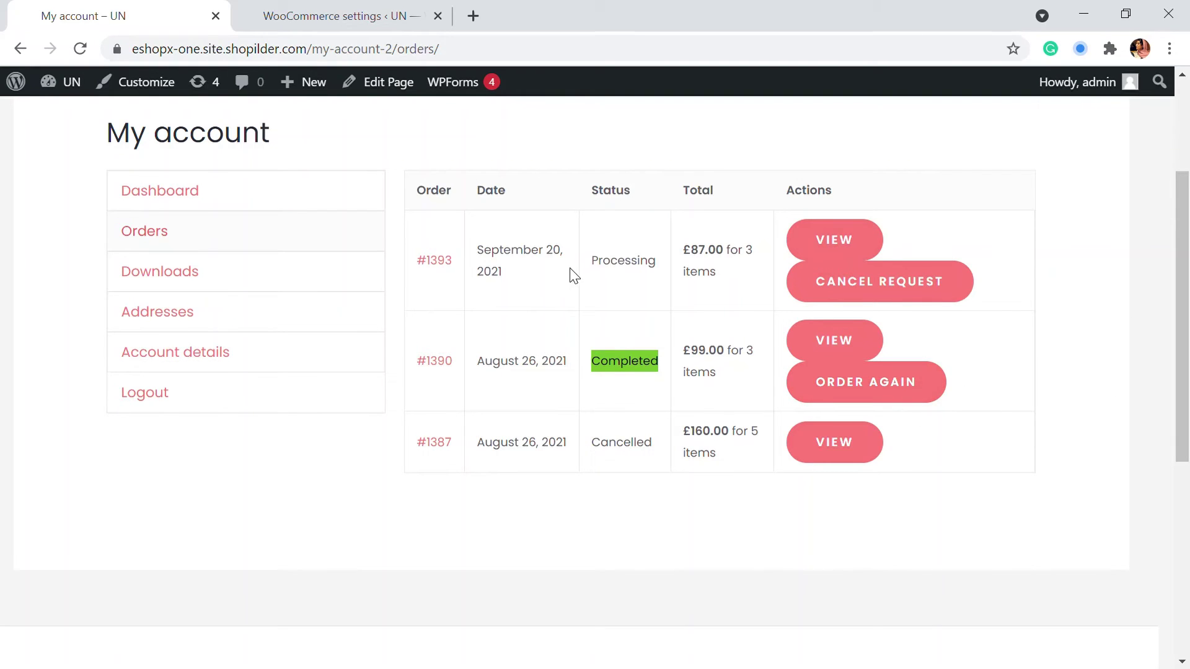
left_click_drag(595, 268, 663, 271)
left_click(664, 273)
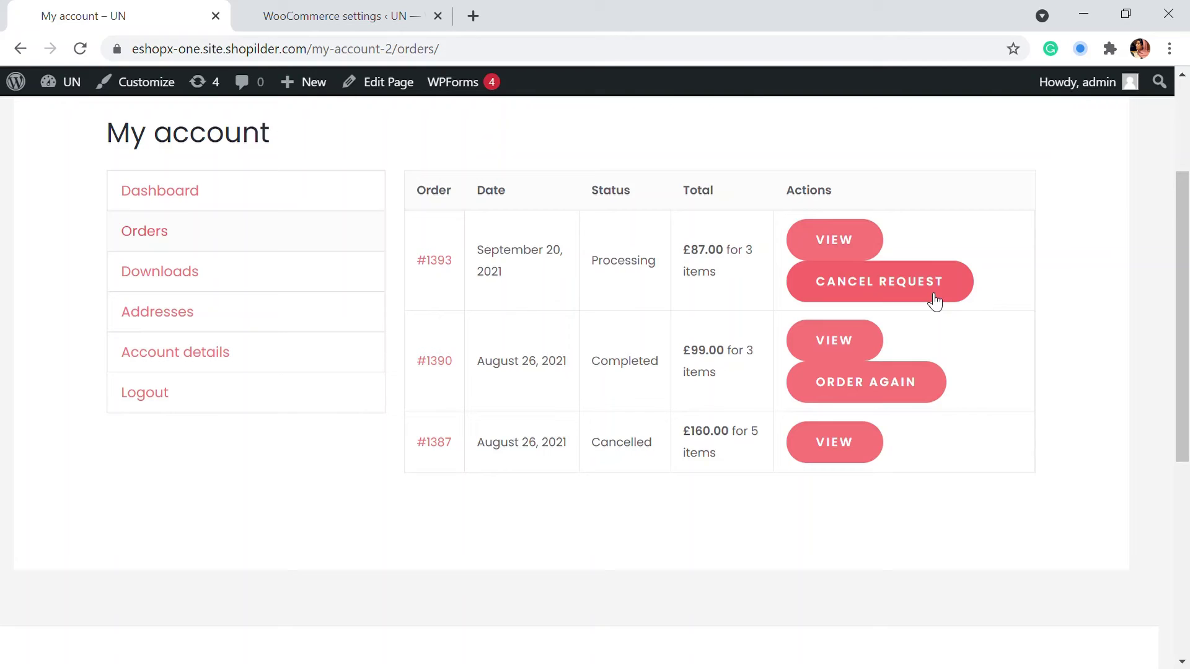
left_click(925, 384)
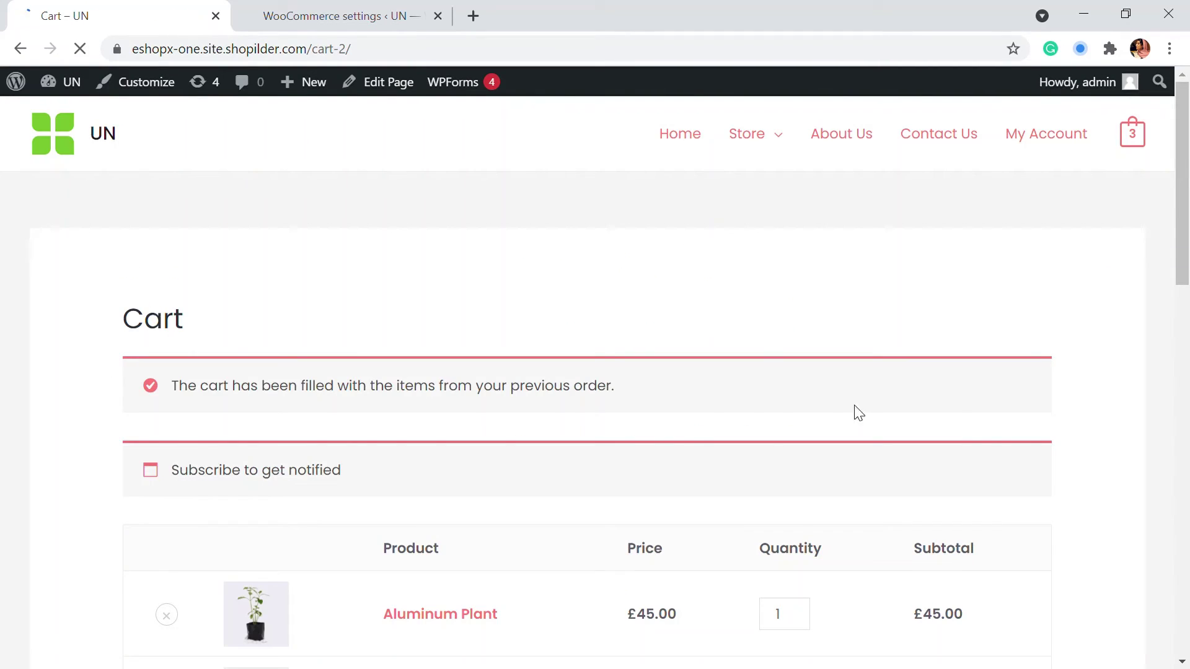
Review the refilled cart's three plants and 'Subscribe to get notified' notice down to Cart totals.
scroll(522, 340, "down", 4)
scroll(308, 271, "up", 3)
scroll(566, 273, "down", 1)
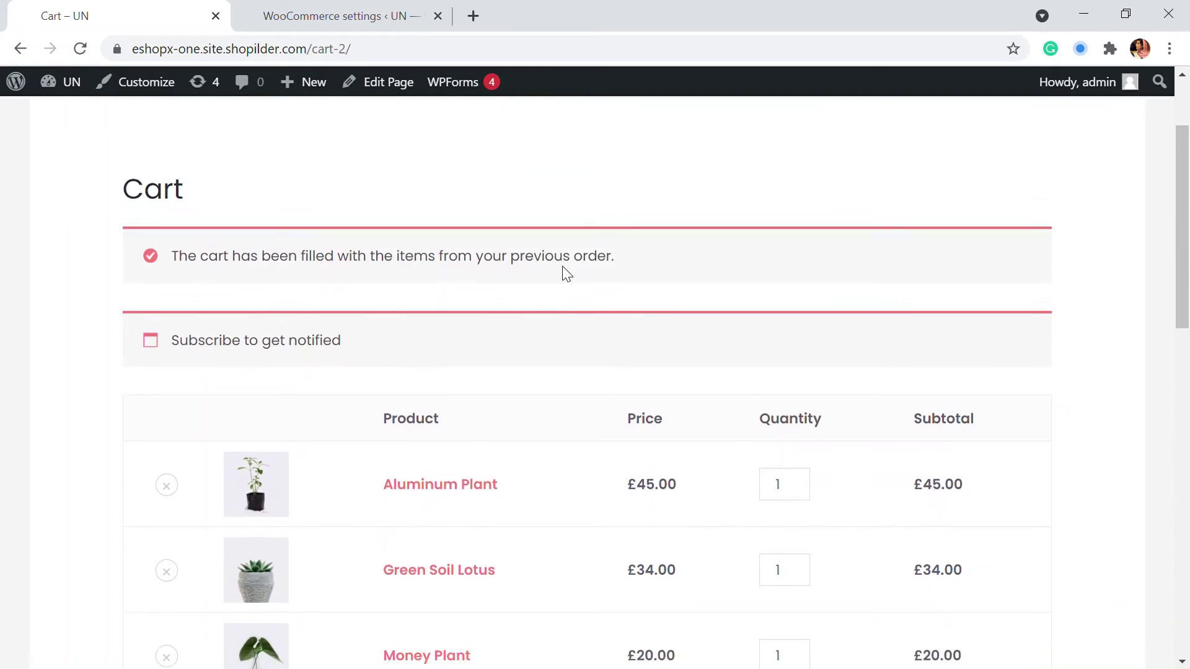
scroll(563, 272, "down", 4)
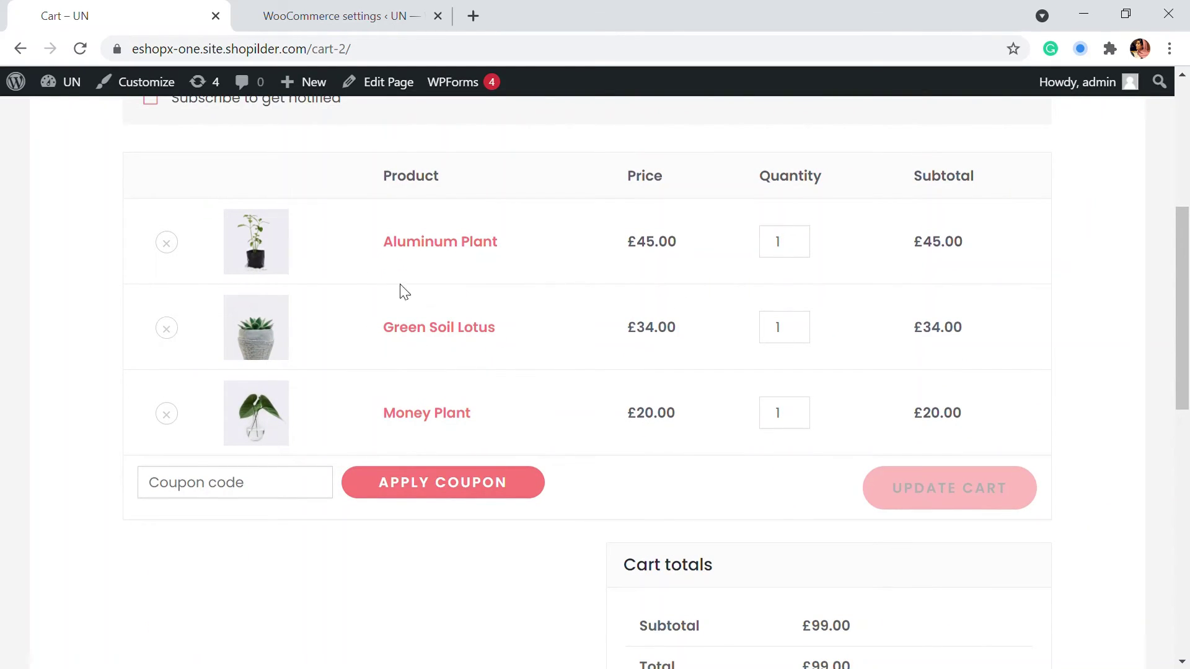
scroll(495, 279, "up", 1)
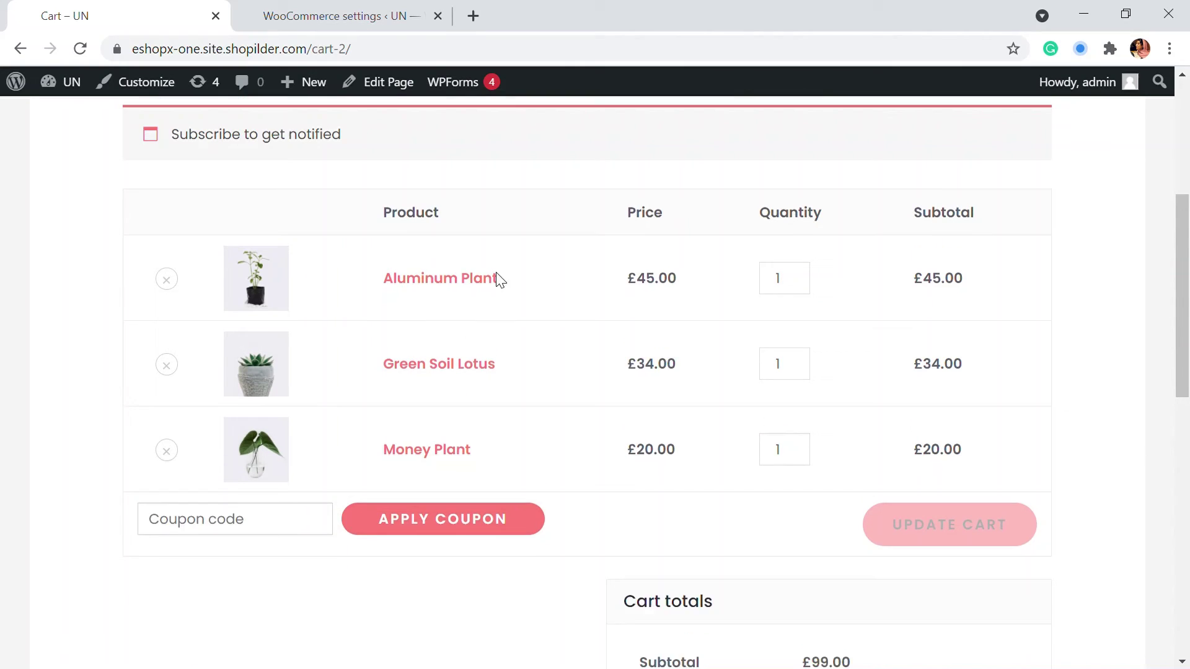
scroll(592, 268, "down", 1)
scroll(490, 434, "up", 3)
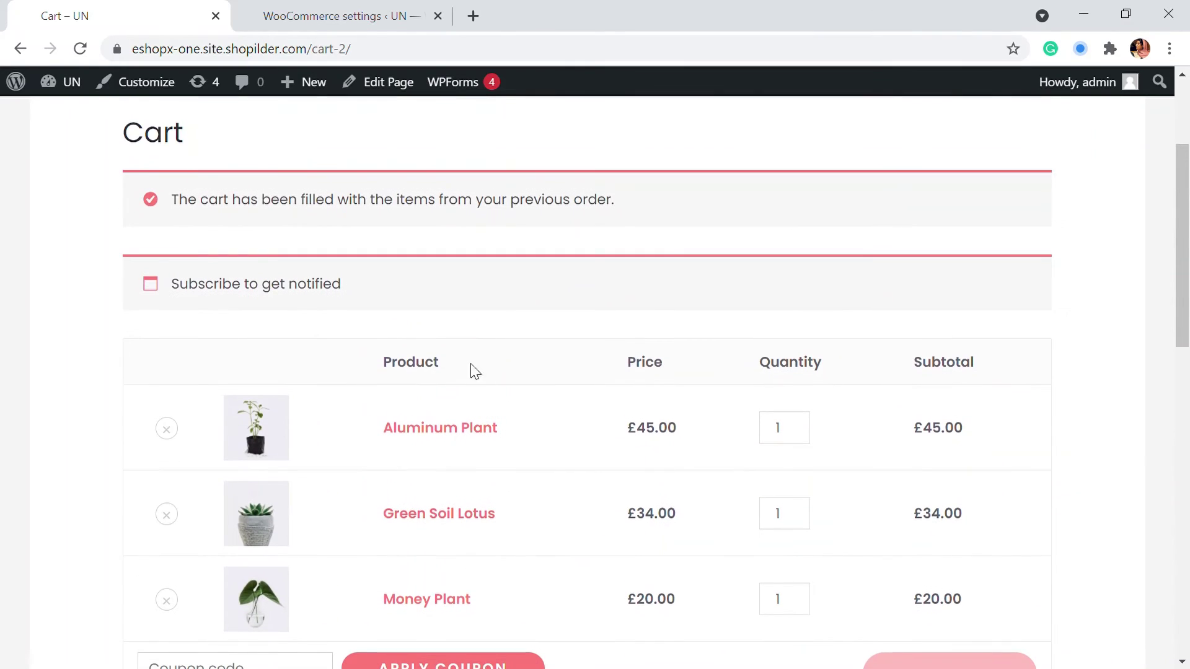
left_click_drag(185, 295, 348, 290)
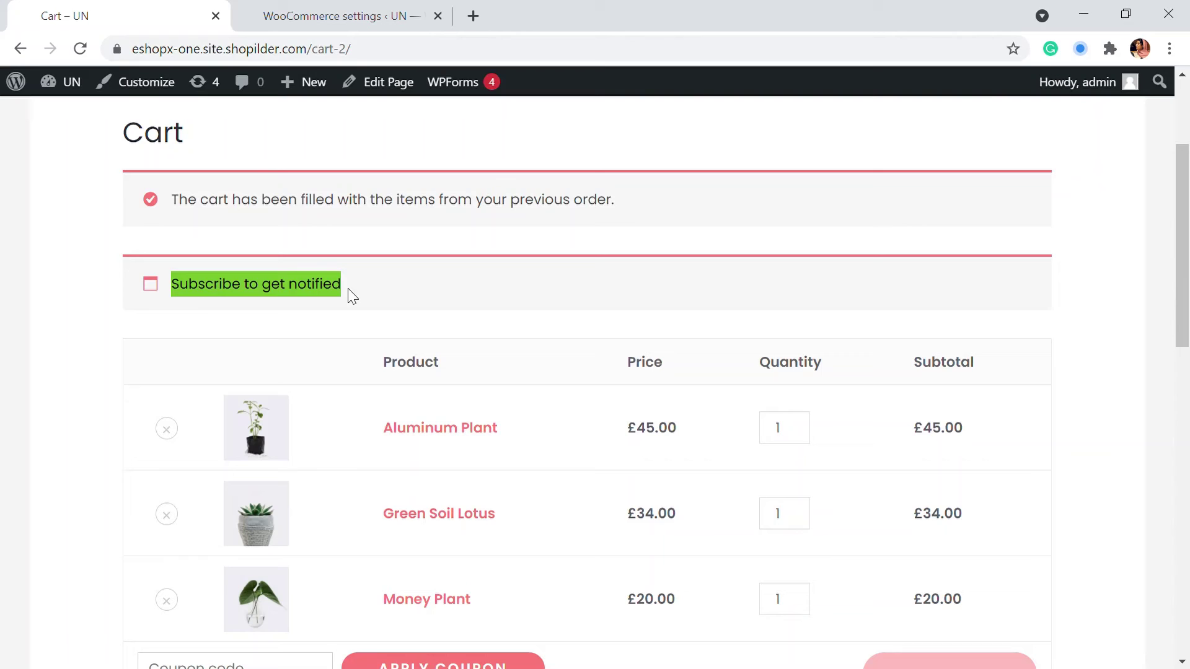
left_click(335, 302)
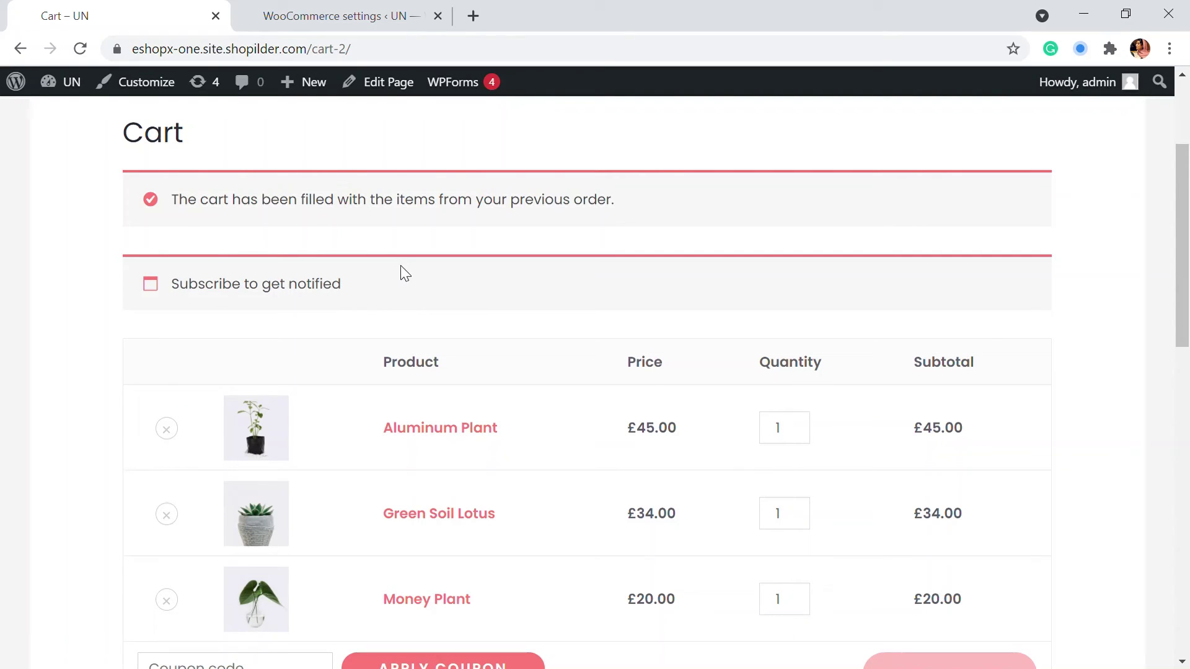
scroll(397, 279, "down", 2)
scroll(531, 250, "down", 5)
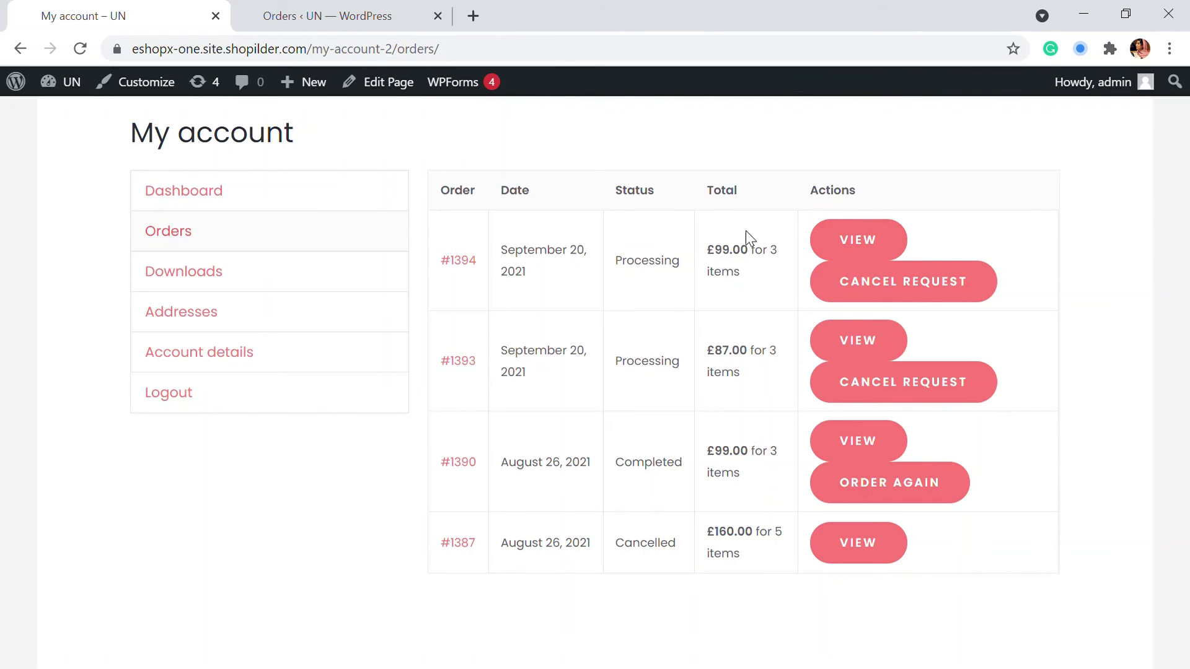
From reorder #1394 in the admin Orders list, open original order #1390 and review its details.
left_click(384, 13)
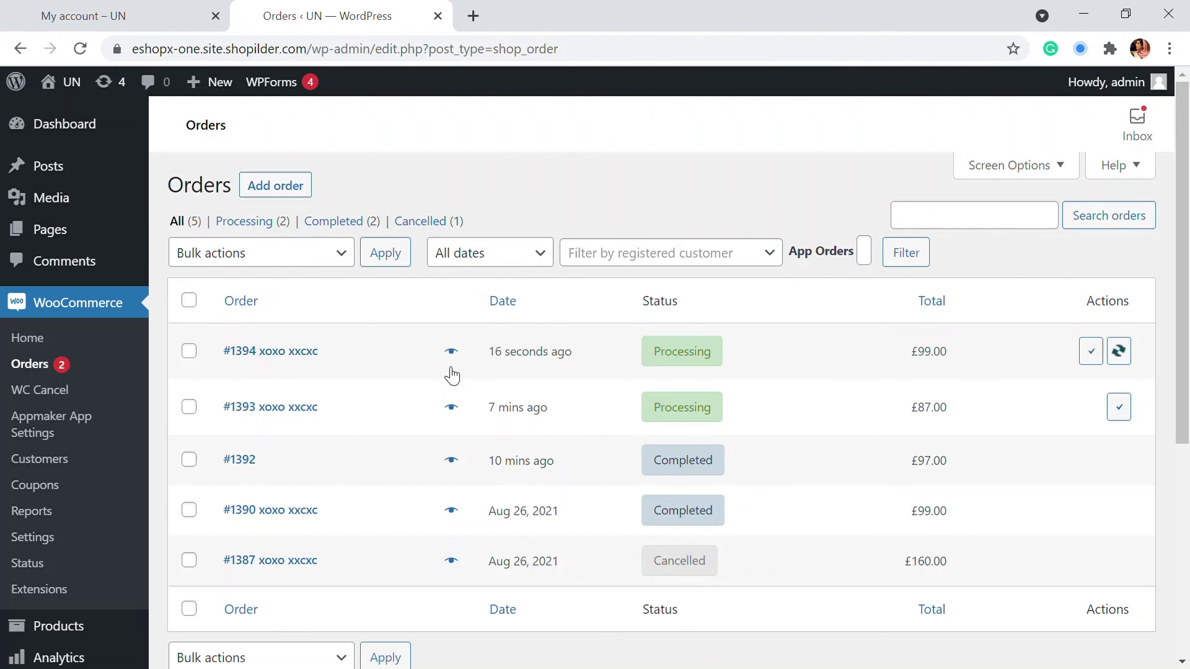
left_click(1131, 361)
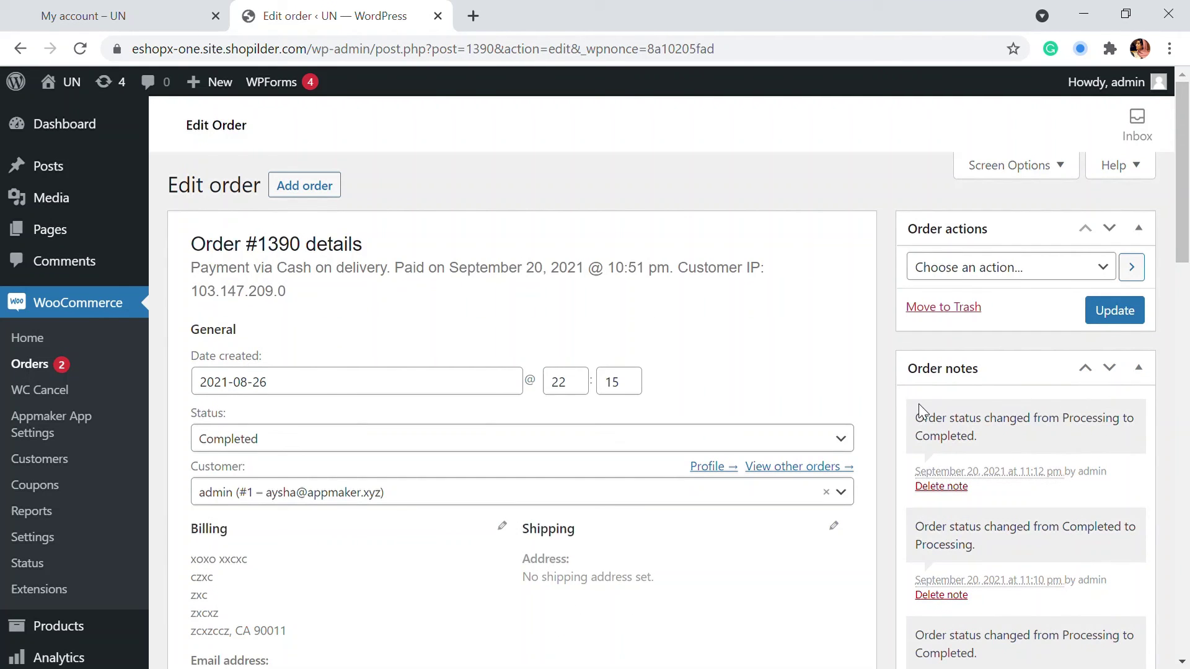
scroll(907, 391, "down", 1)
scroll(903, 385, "down", 10)
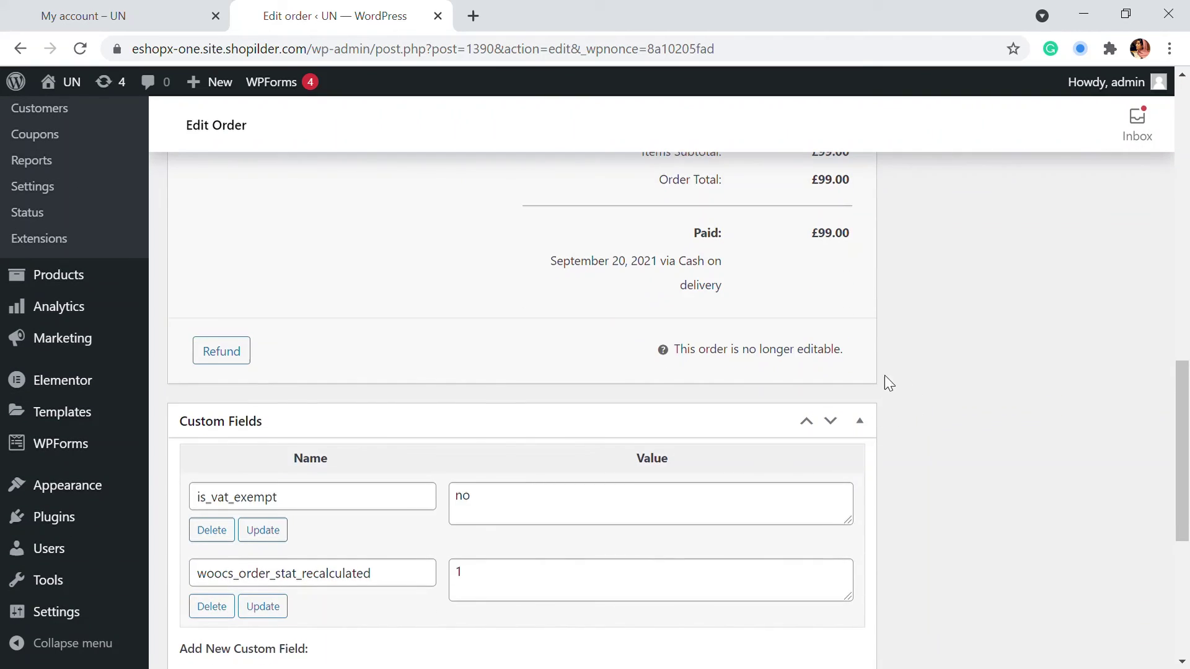
scroll(890, 375, "down", 5)
scroll(1031, 433, "up", 15)
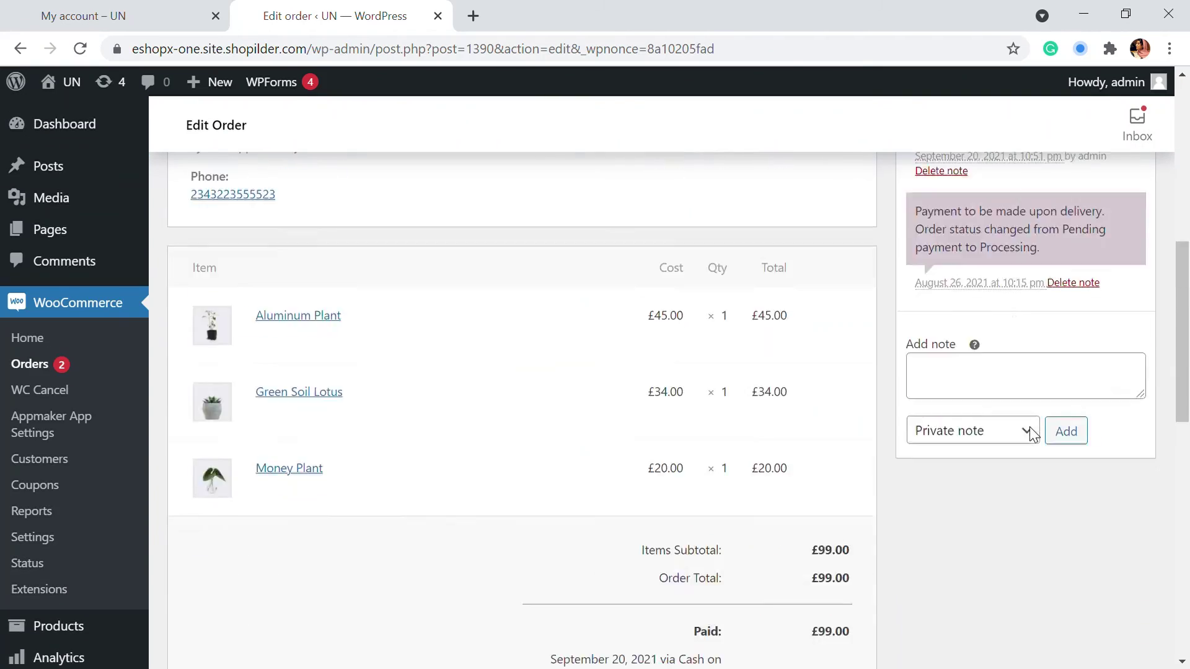